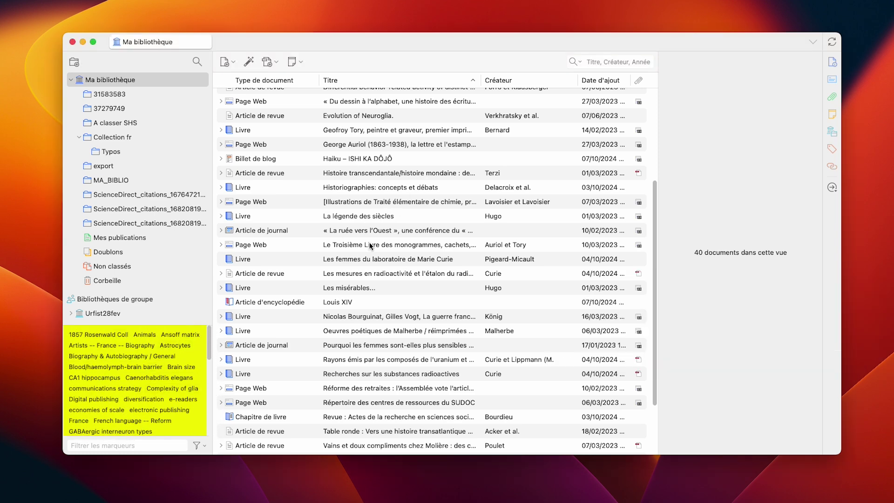
Add the tag "Chapitre 1A" to the book La légende des siècles.
click(382, 219)
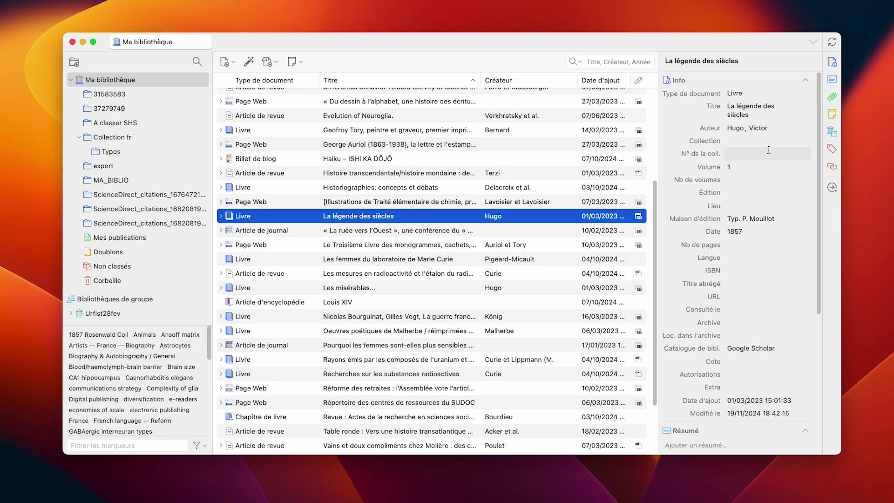
click(831, 150)
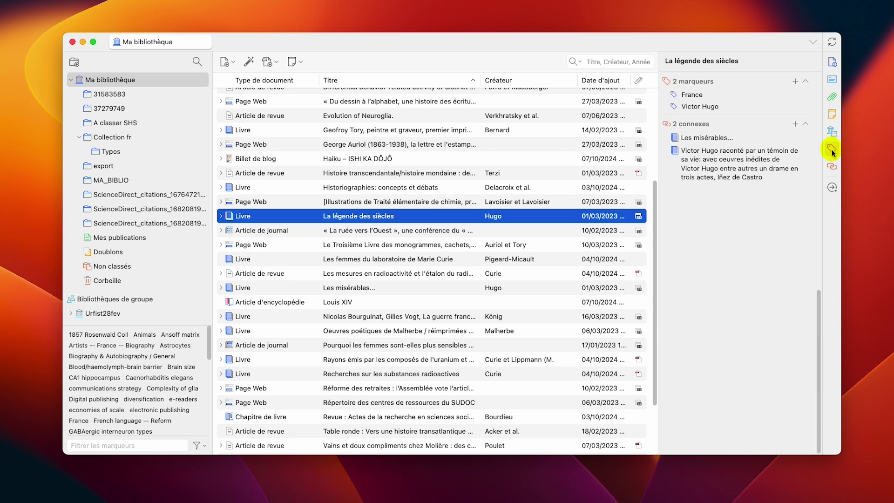
click(795, 81)
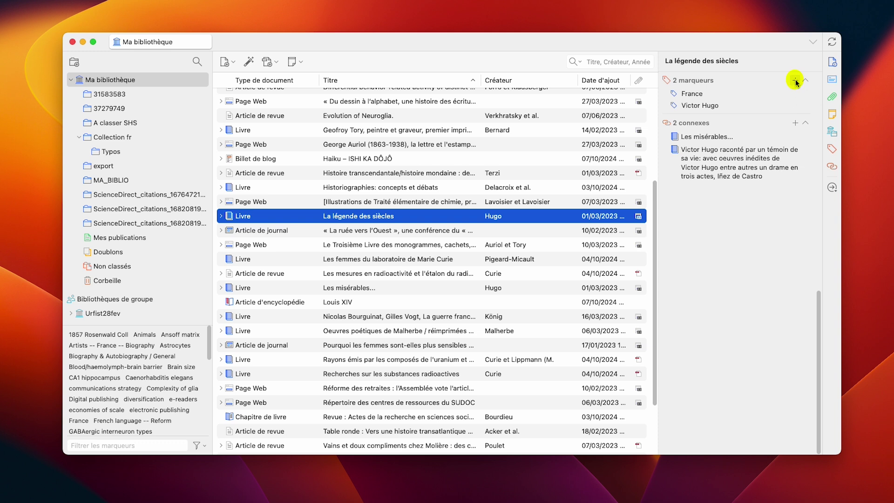
text(Chapitre 1A)
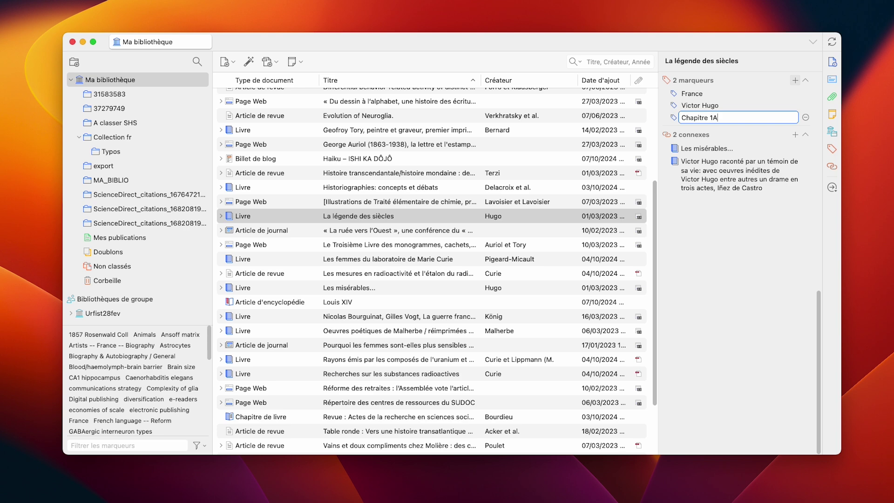
key(Return)
click(241, 215)
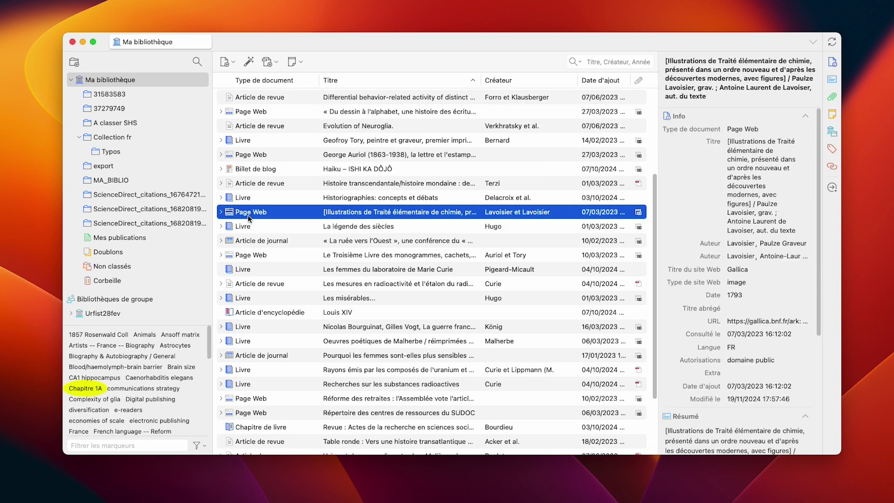
Filter the library by the Chapitre 1A tag and clear that filter again.
click(82, 389)
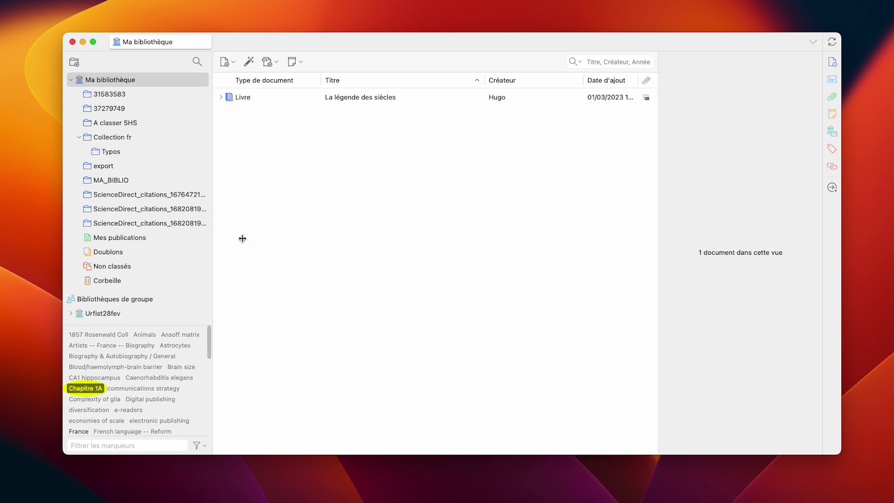
click(88, 390)
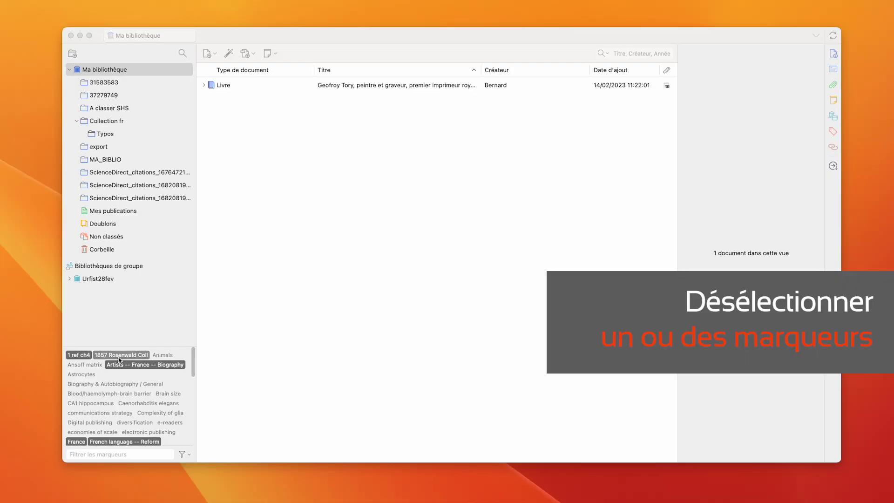
Deselect the filter tags 1857 Rosenwald Coll, France and French language -- Reform individually, and clear all remaining selected tags at once.
click(119, 357)
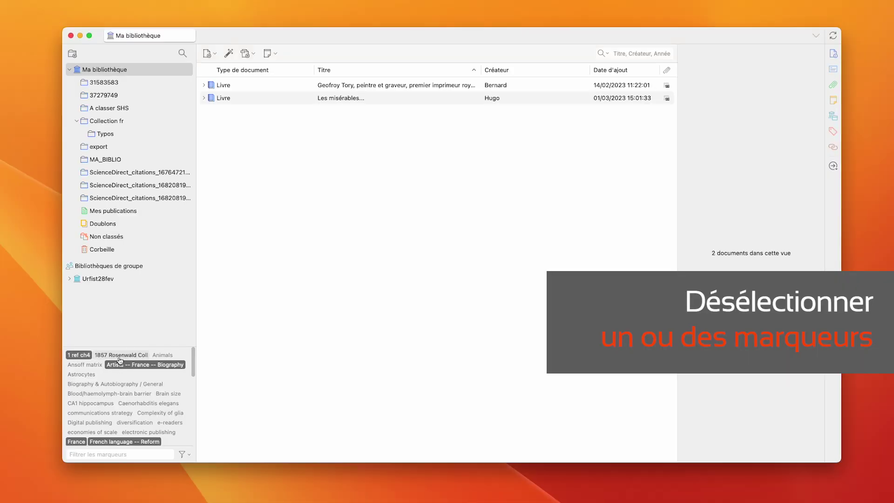
click(76, 442)
click(155, 443)
click(183, 455)
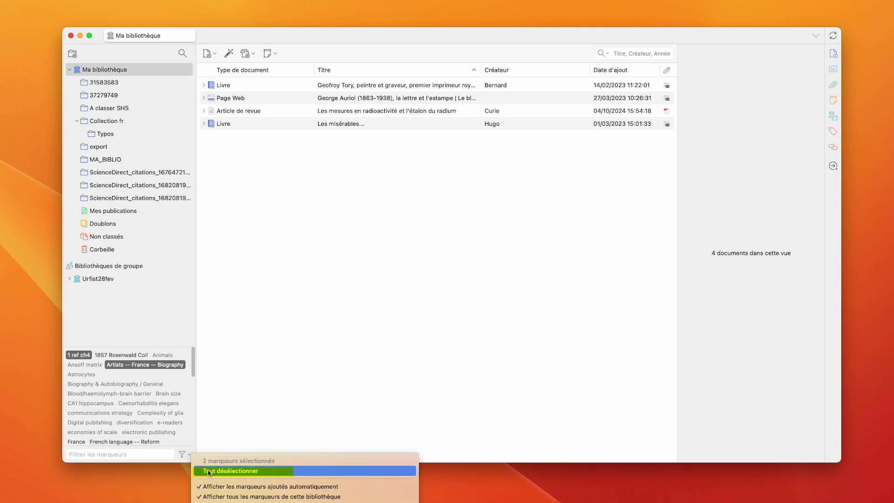
click(269, 471)
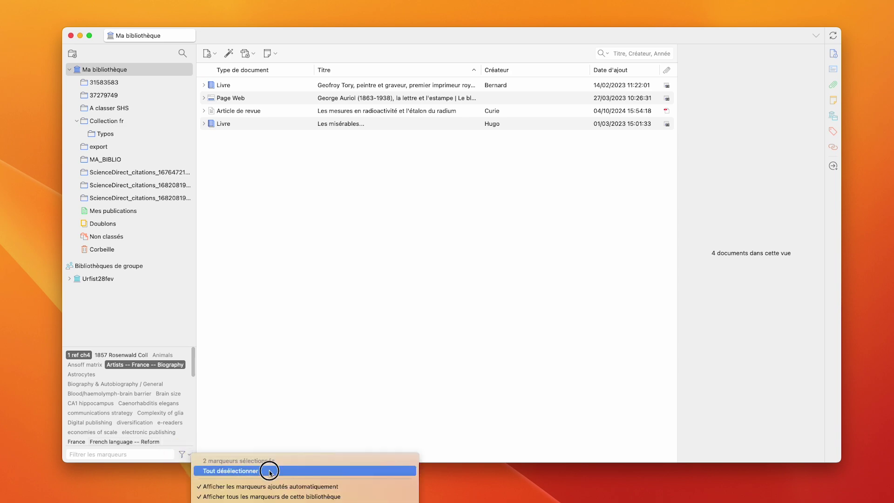
Tag Album d'alphabets, De la biologie, Geofroy Tory, Haiku, Illustrations de Traité, Troisième Livre and Les mesures with Chapitre 1A, and filter by it.
click(428, 139)
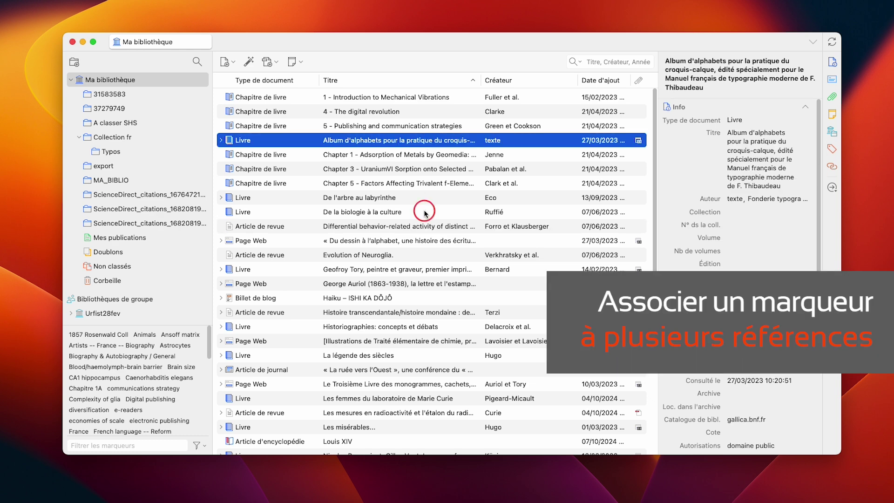
super+click(426, 211)
super+click(426, 270)
super+click(429, 300)
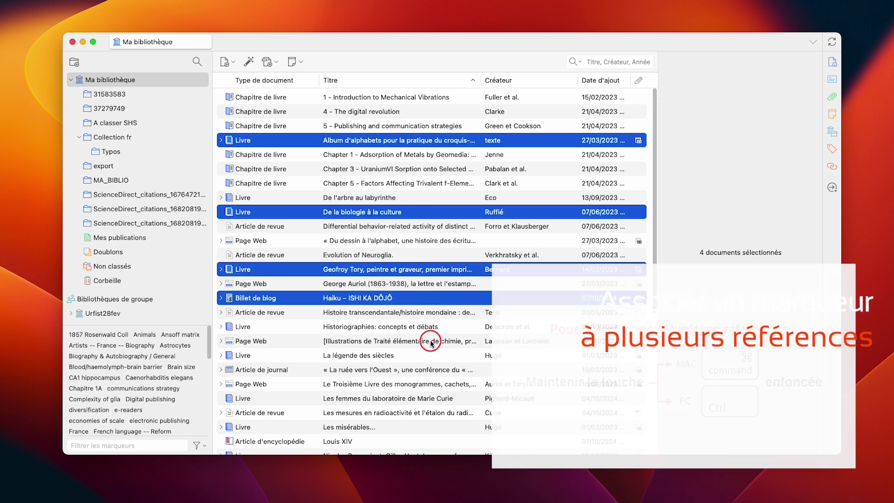
super+click(429, 342)
super+click(418, 384)
super+click(417, 417)
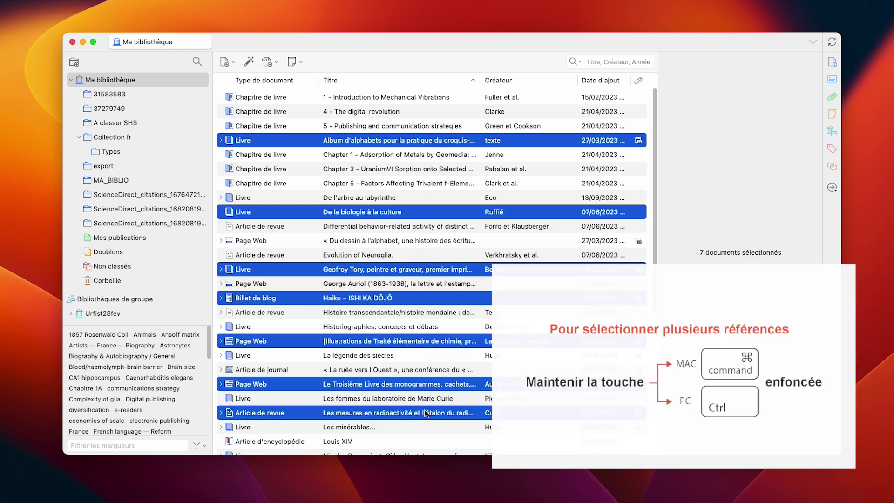
drag(261, 271, 91, 390)
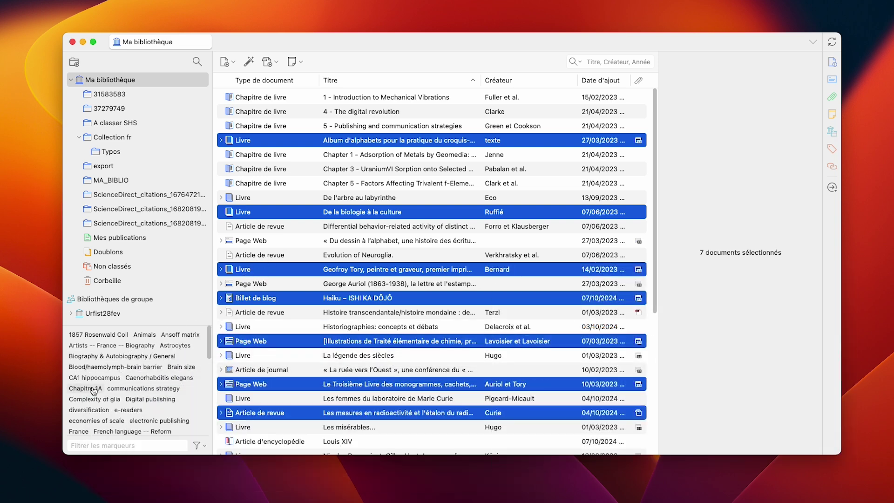
click(93, 389)
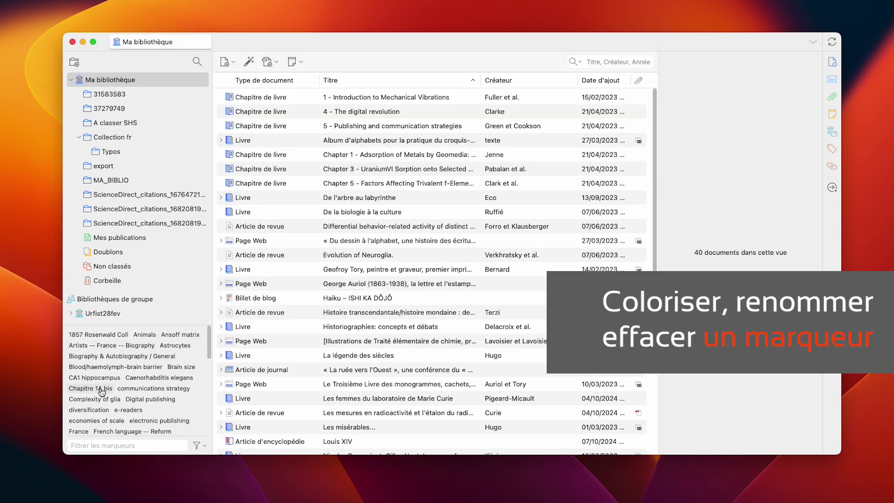
Filter the library by the Chapitre 1A bis tag and assign the tag the orange colour.
click(101, 391)
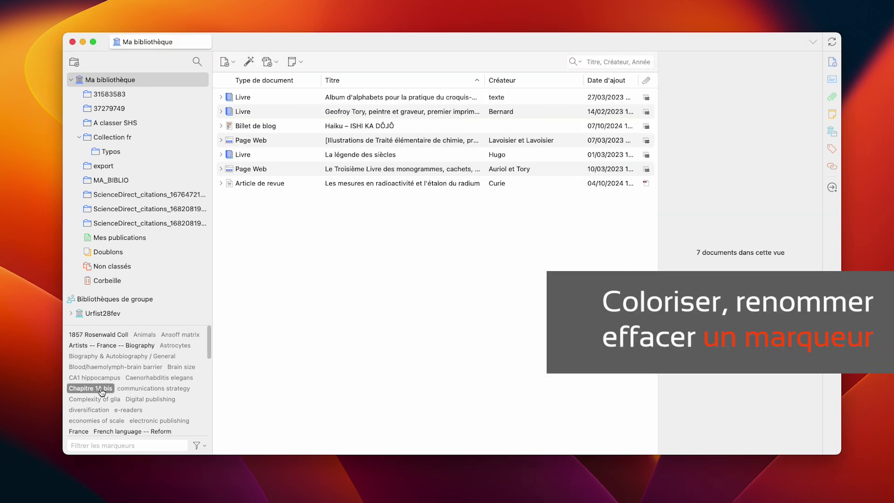
right_click(107, 389)
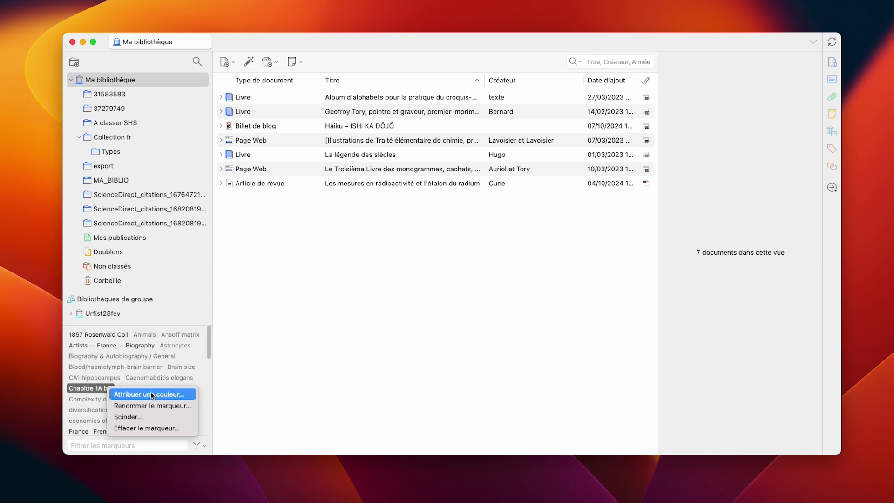
click(187, 394)
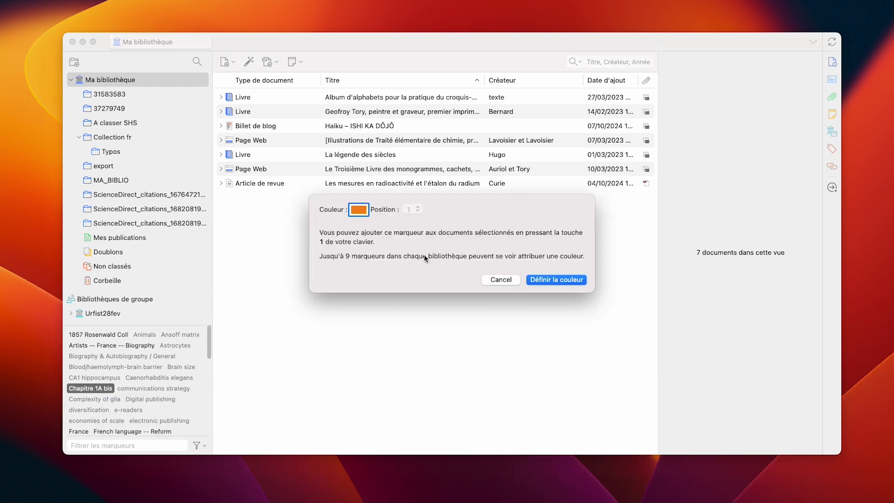
click(358, 209)
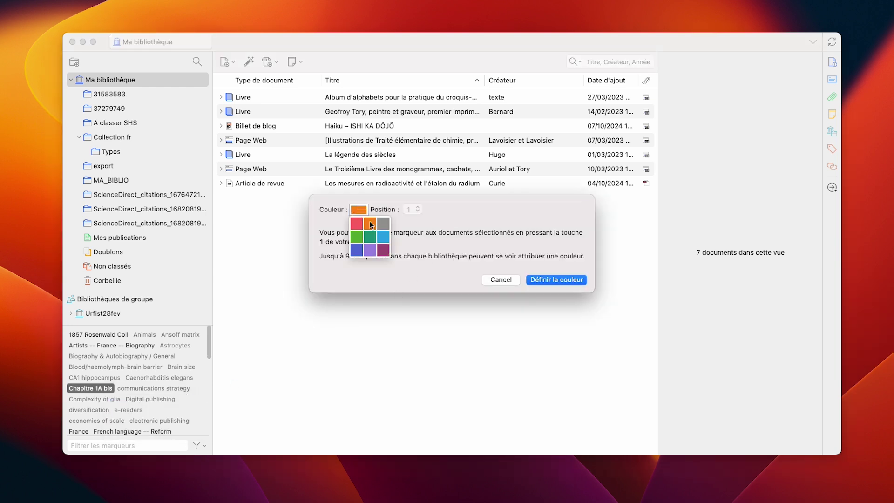
click(370, 224)
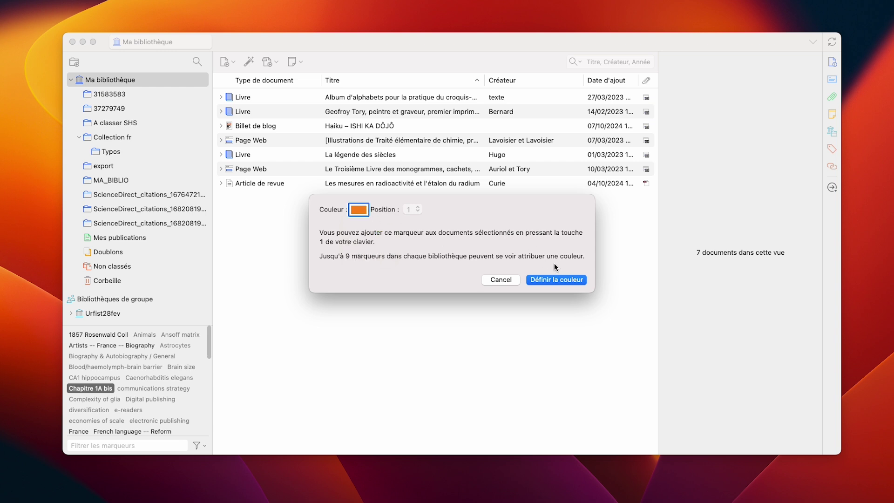
click(556, 279)
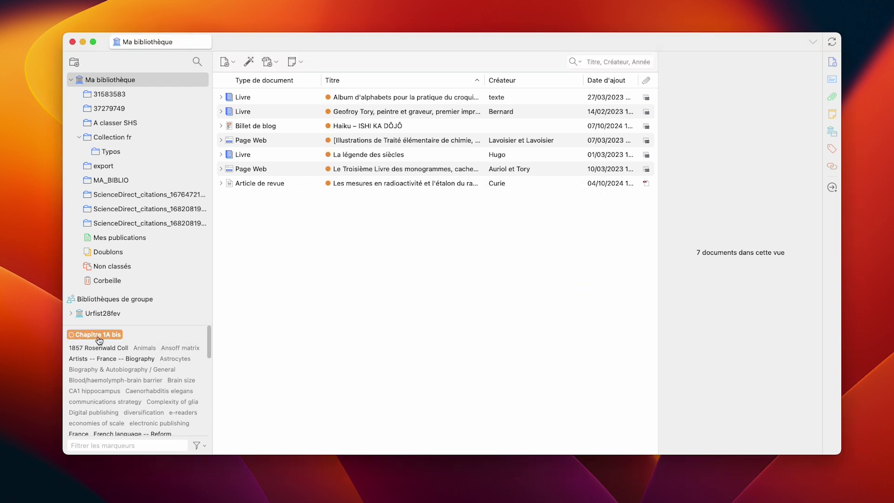
Rename the orange Chapitre 1A bis tag to "Chapitre 1A".
right_click(116, 336)
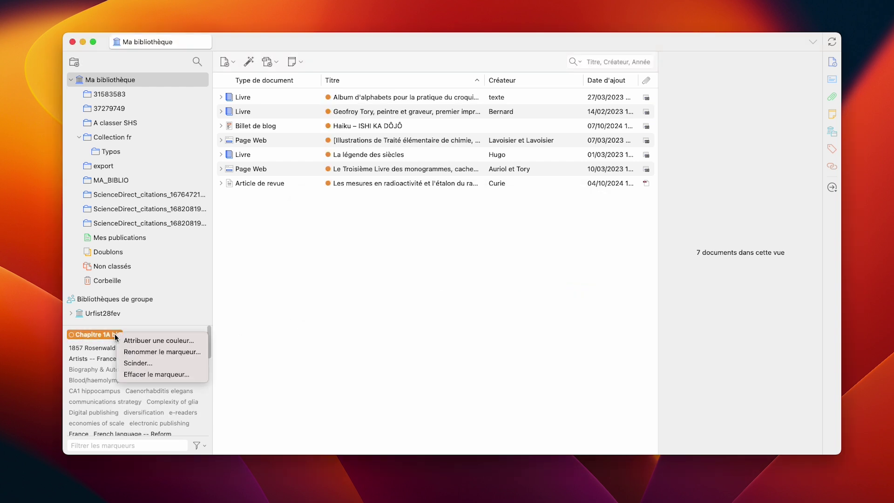
click(136, 351)
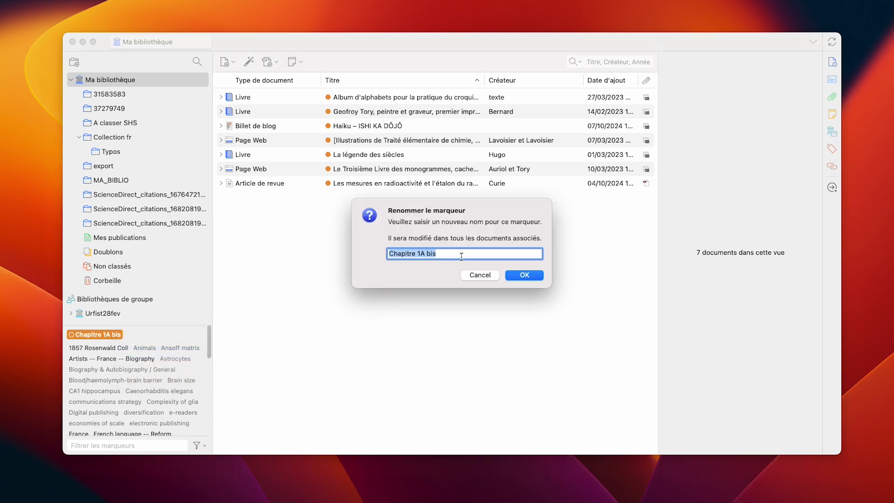
click(461, 256)
click(524, 275)
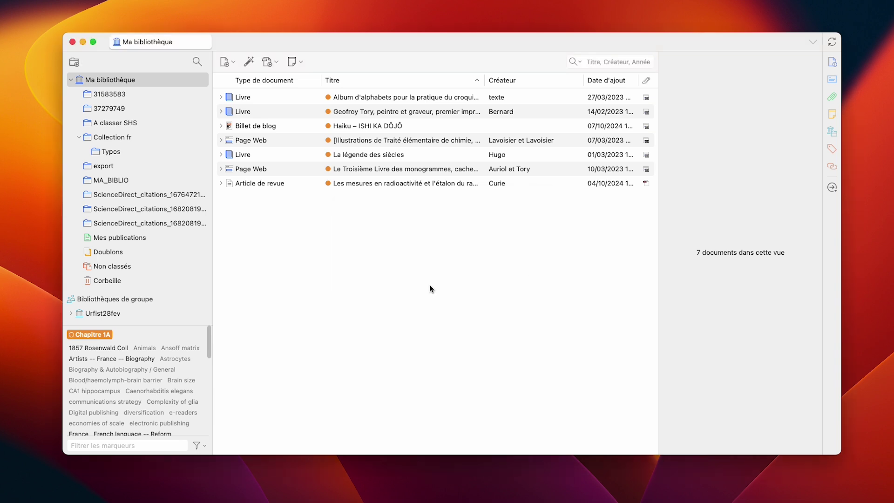
Delete the orange Chapitre 1A tag from the library and all its associated documents.
right_click(98, 337)
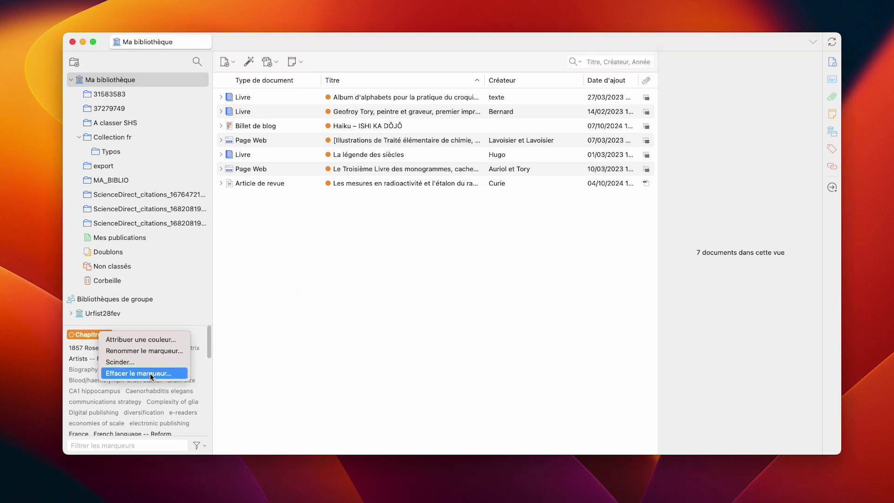
click(168, 370)
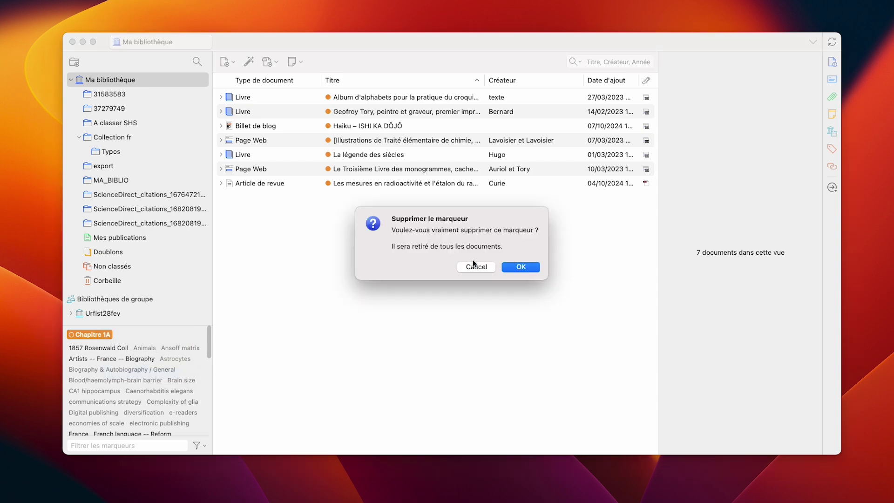
click(520, 266)
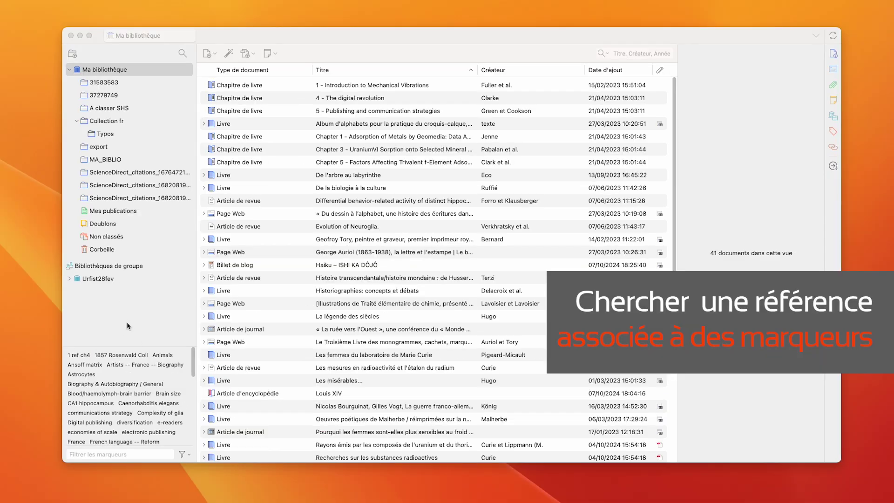
Filter the library by the combined tags 1 ref ch4 and Artists -- France -- Biography.
click(76, 356)
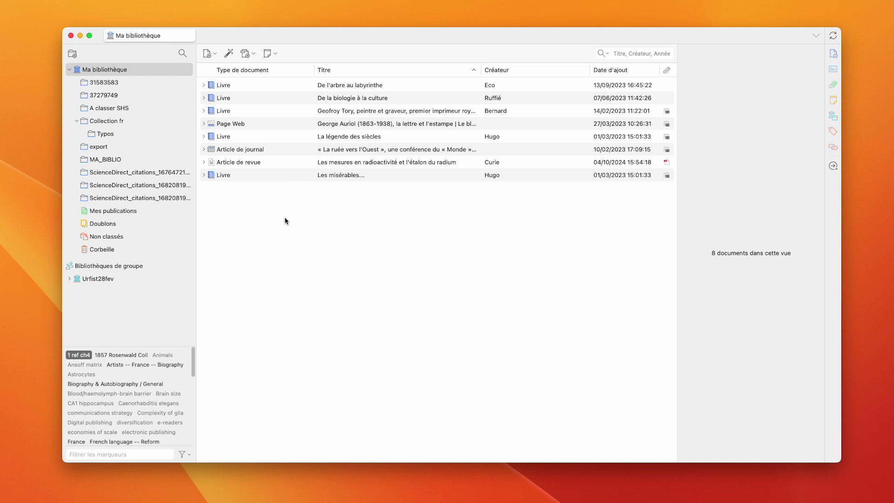
click(168, 368)
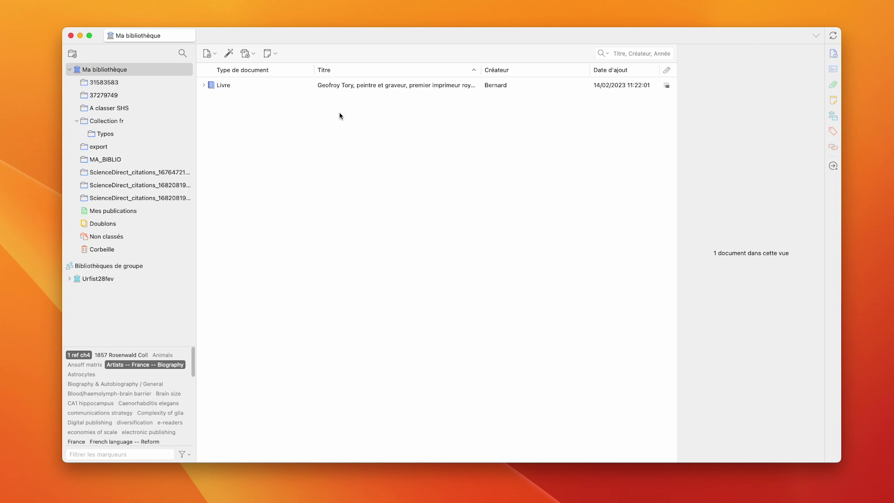
click(150, 365)
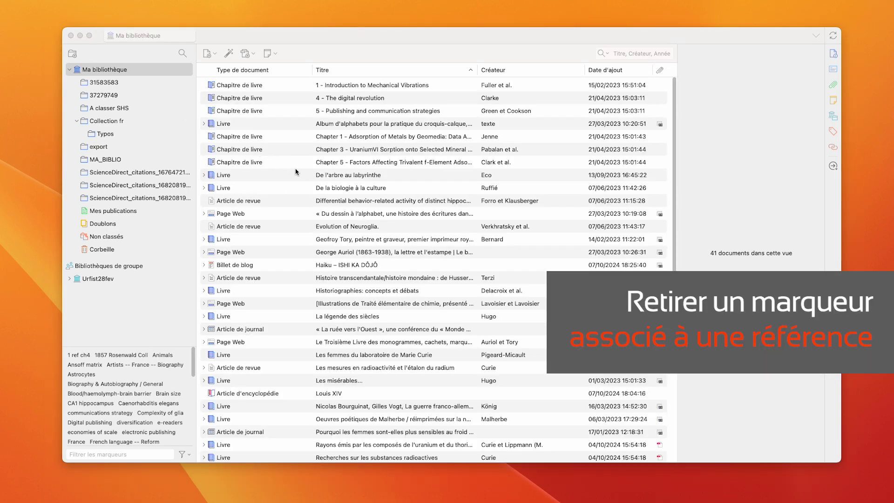
Remove the tag 1 ref ch4 from the book De l'arbre au labyrinthe.
click(310, 176)
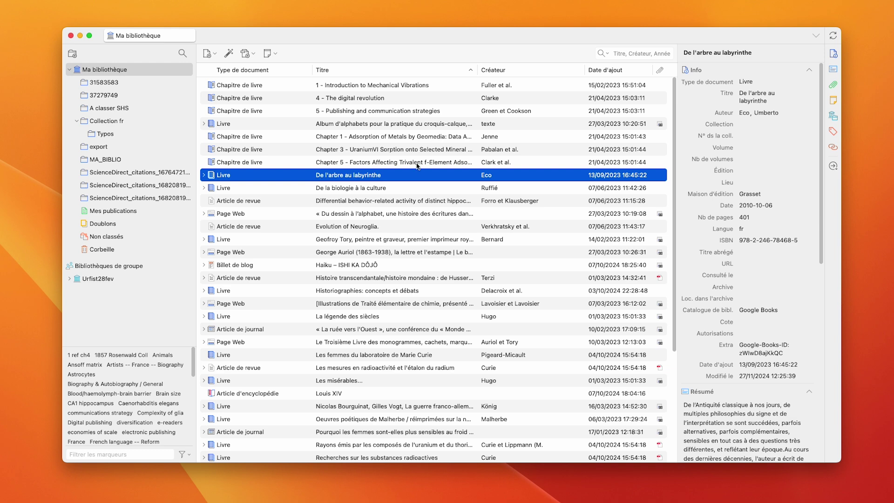
click(832, 131)
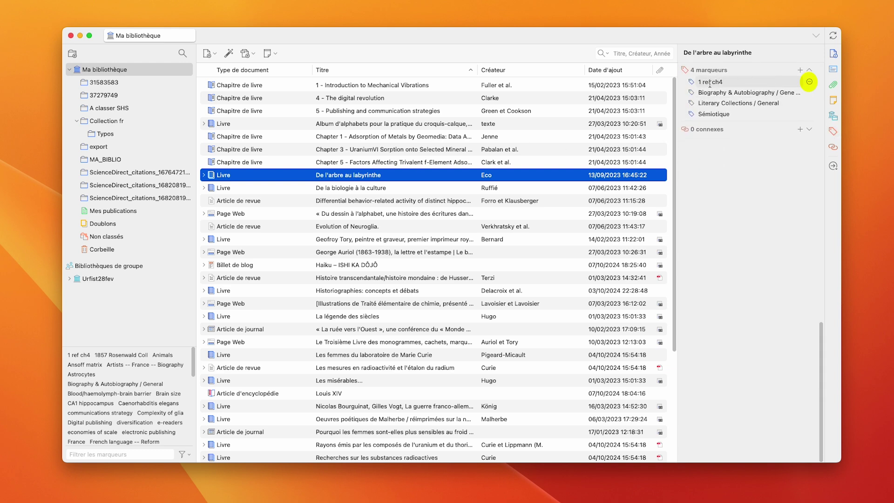
click(808, 83)
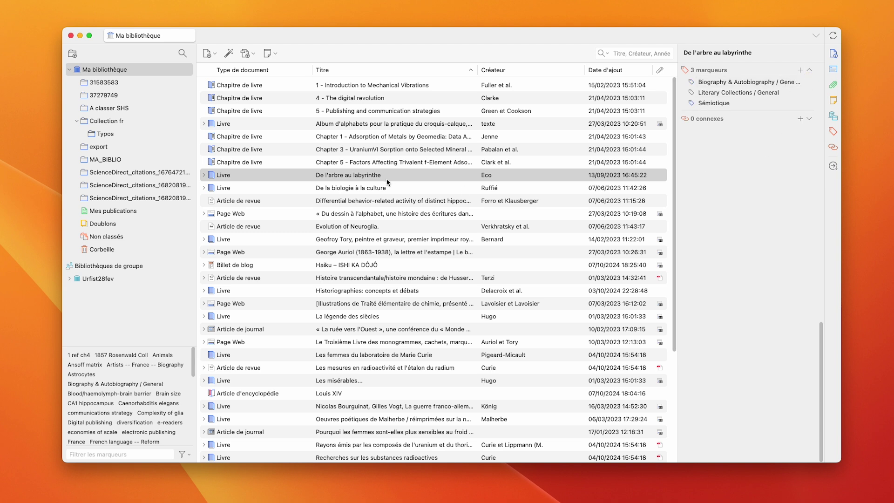
click(367, 178)
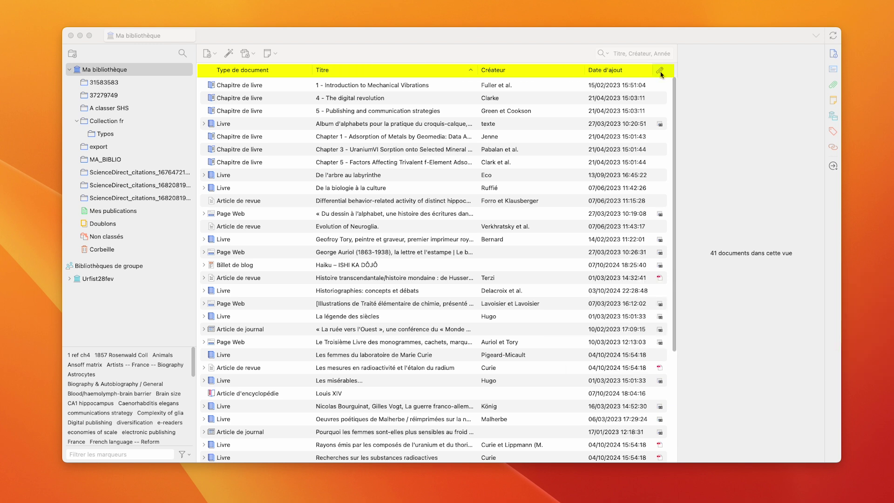
Sort the library's references by document type and return to sorting them by title.
click(261, 71)
click(353, 69)
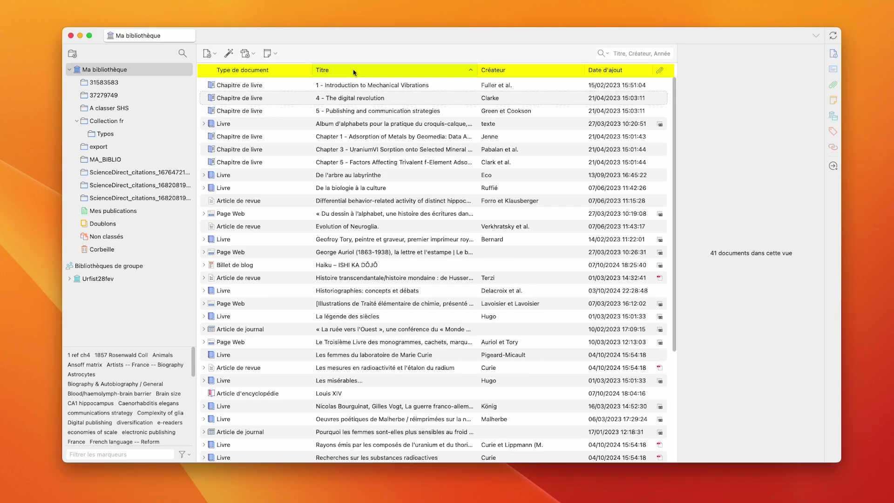
Sort the library's references in turn by creator, date added and document type.
click(511, 72)
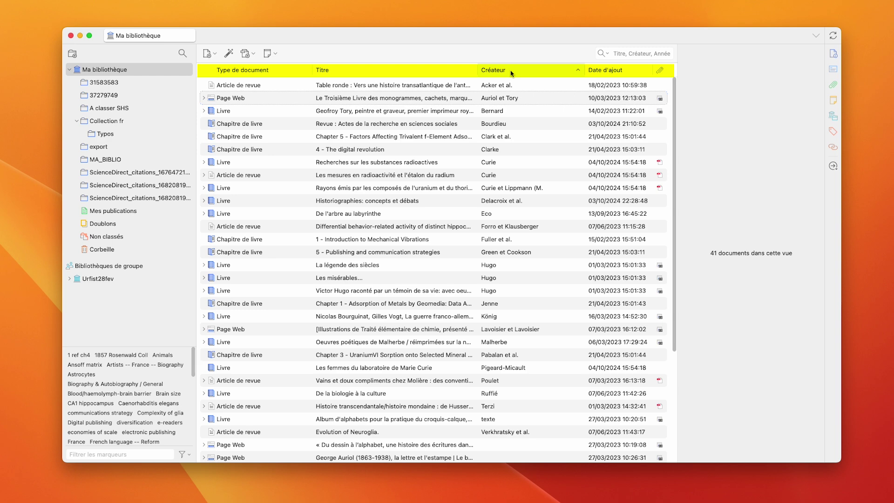
click(614, 70)
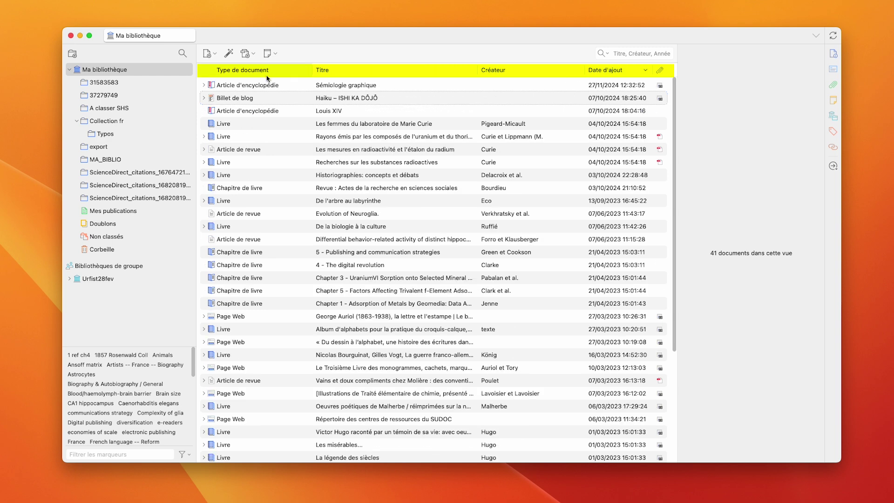
click(245, 70)
click(245, 70)
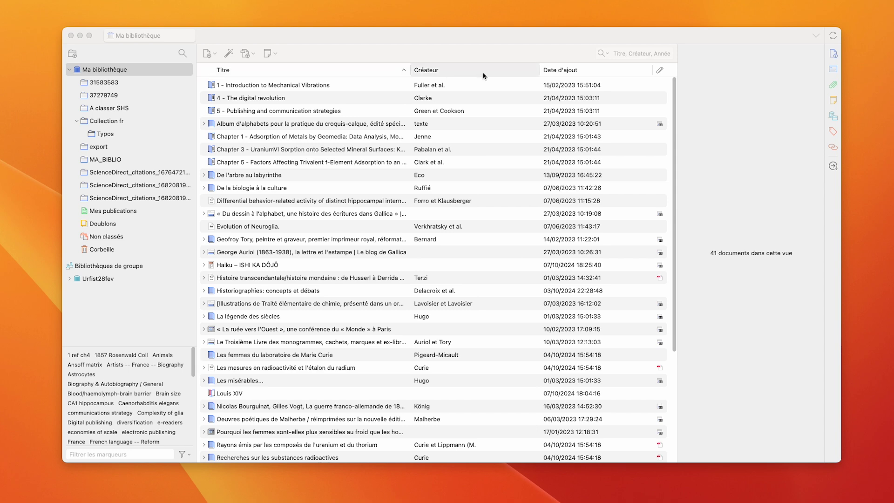
Add the Type de document and Année columns to the reference list, with the references sorted by document type.
right_click(495, 74)
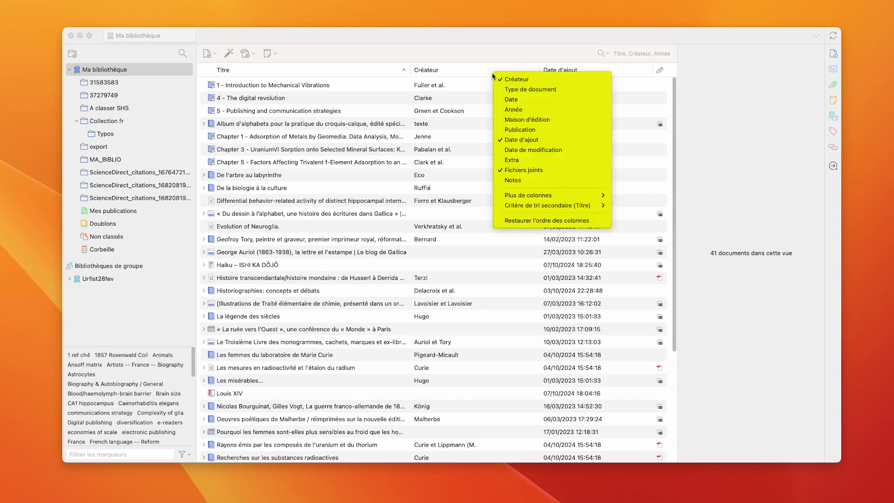
click(504, 88)
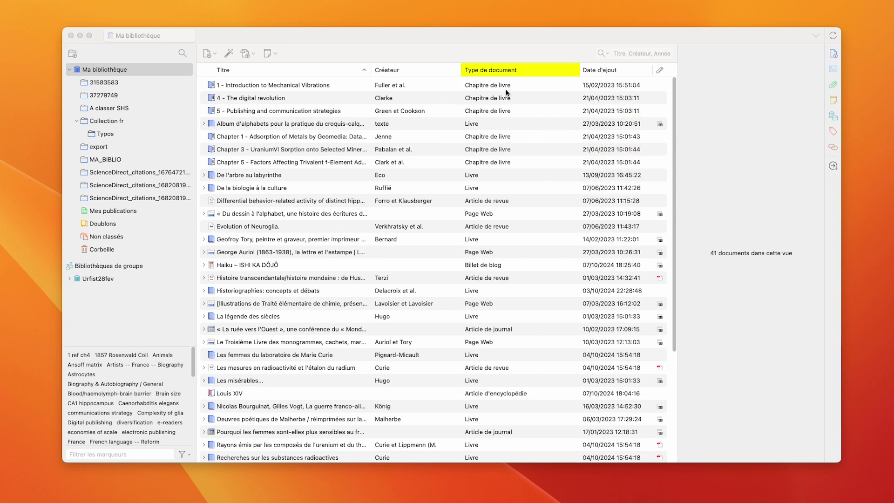
click(548, 70)
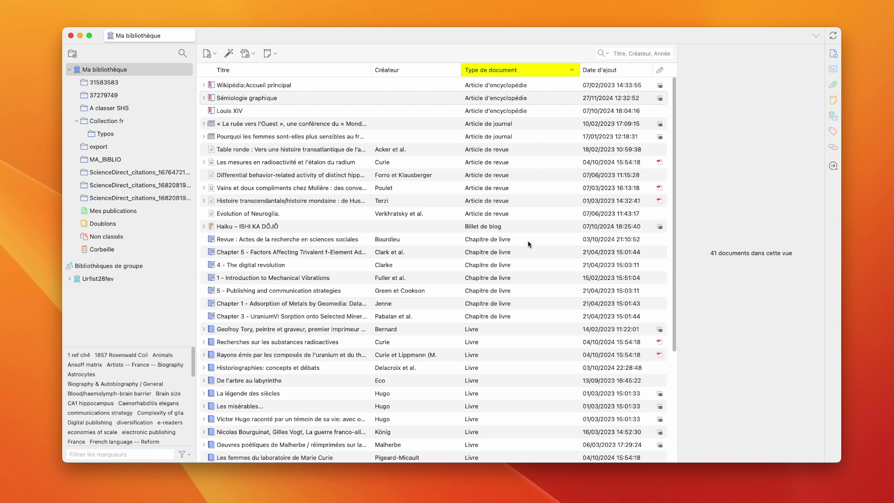
right_click(425, 73)
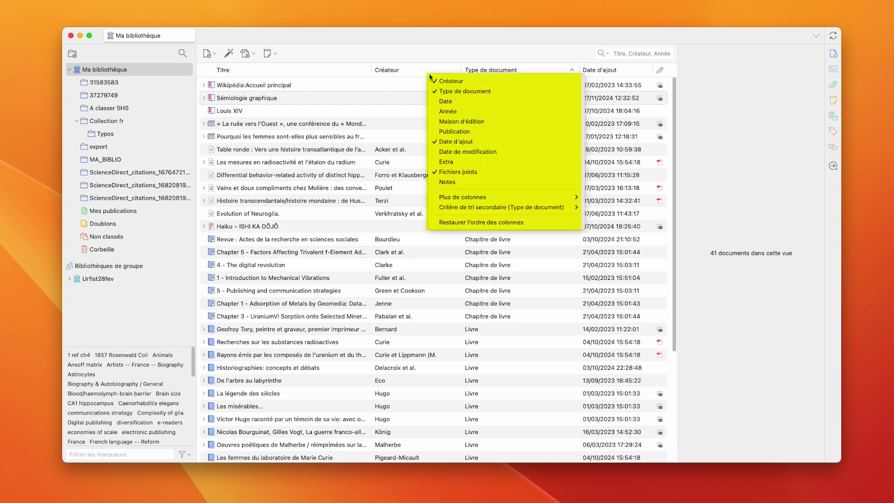
click(464, 111)
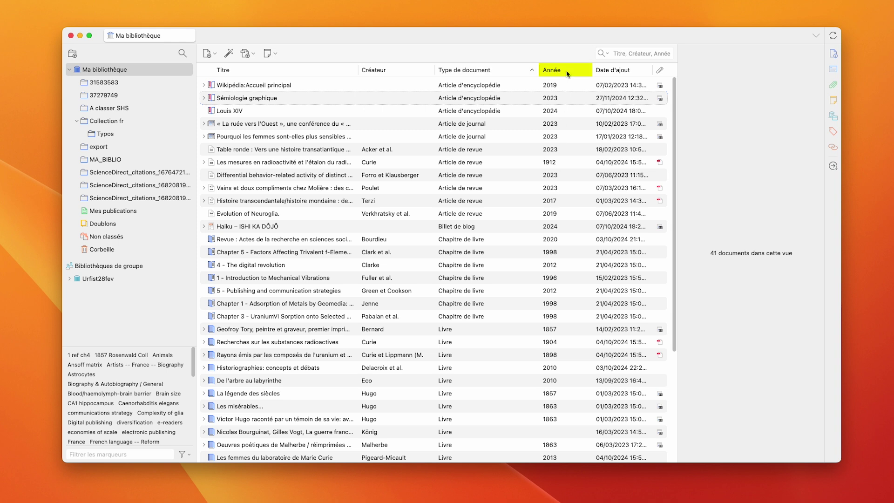
Move the Type de document column ahead of the Créateur column and restore the default column order.
drag(567, 74, 415, 76)
drag(551, 73, 355, 70)
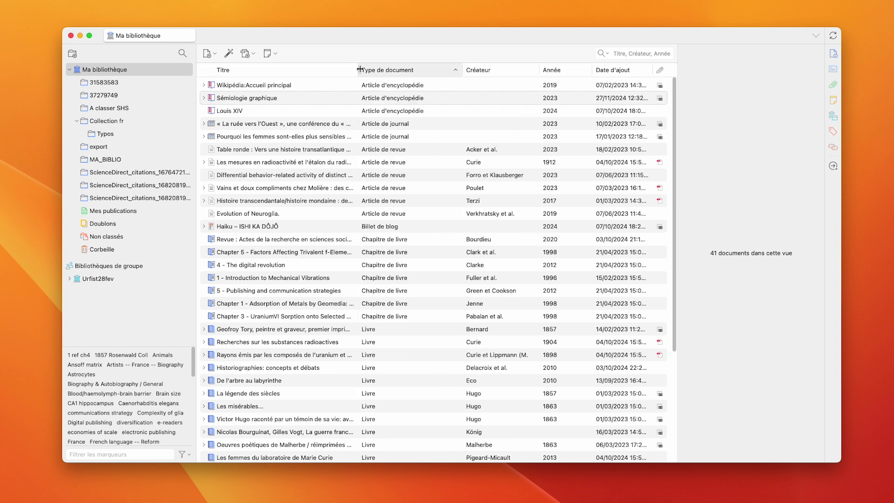
right_click(582, 73)
click(617, 225)
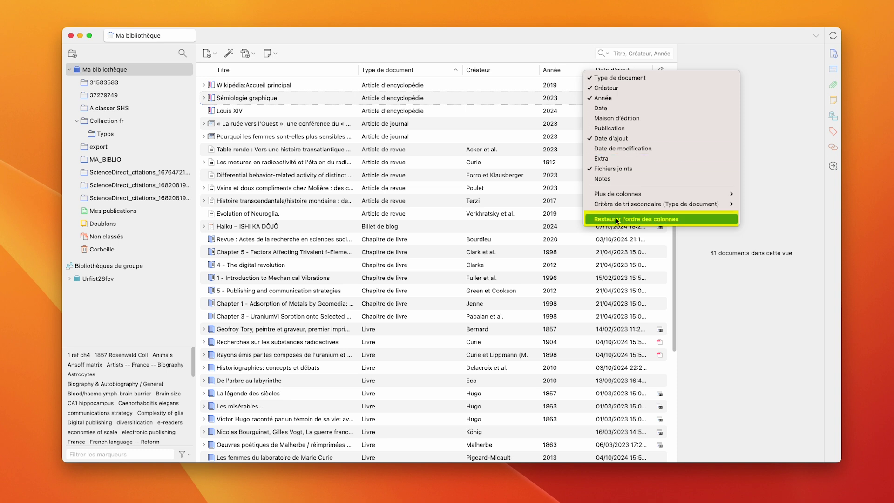
Search the library for hugo by title, creator and year, and clear the search.
click(639, 53)
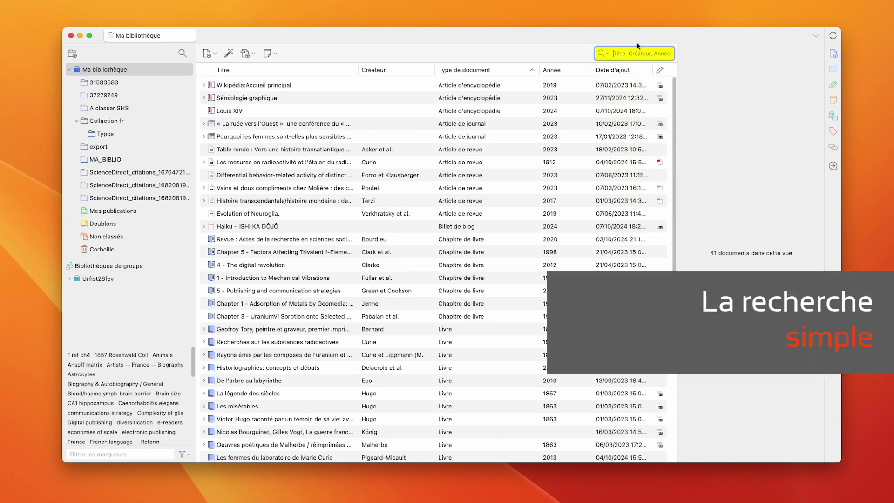
text(hugo)
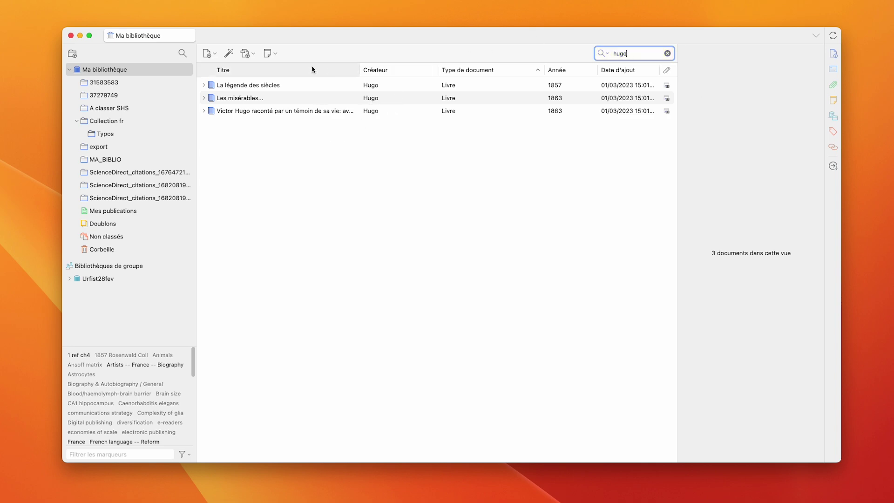
key(Escape)
click(604, 54)
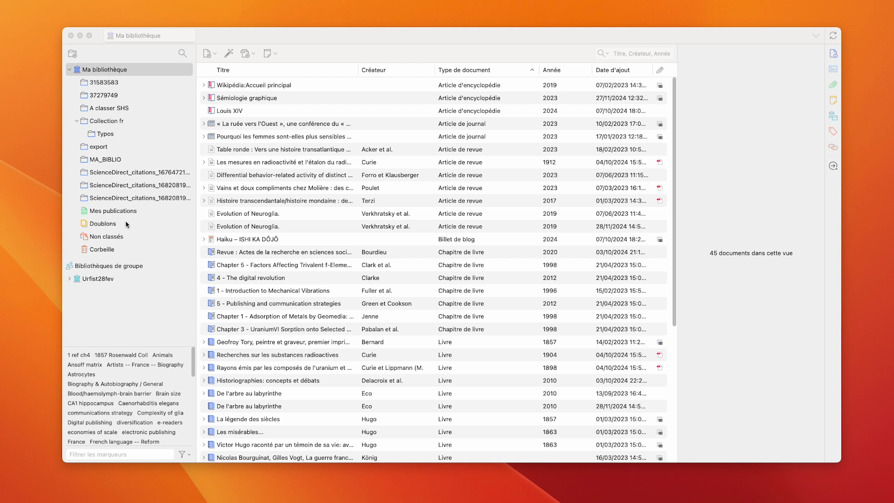
Merge the duplicates of Evolution of Neuroglia, De l'arbre au labyrinthe and De la biologie à la culture, and return to the whole library.
click(98, 224)
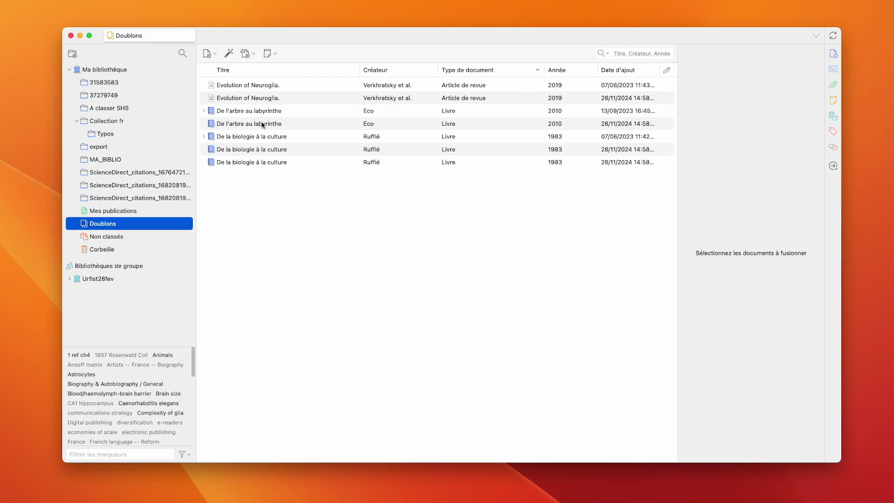
click(298, 90)
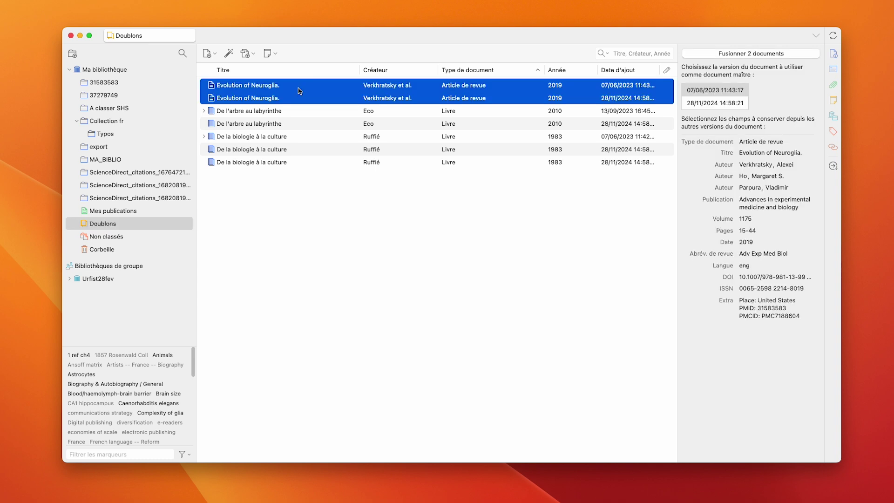
click(751, 54)
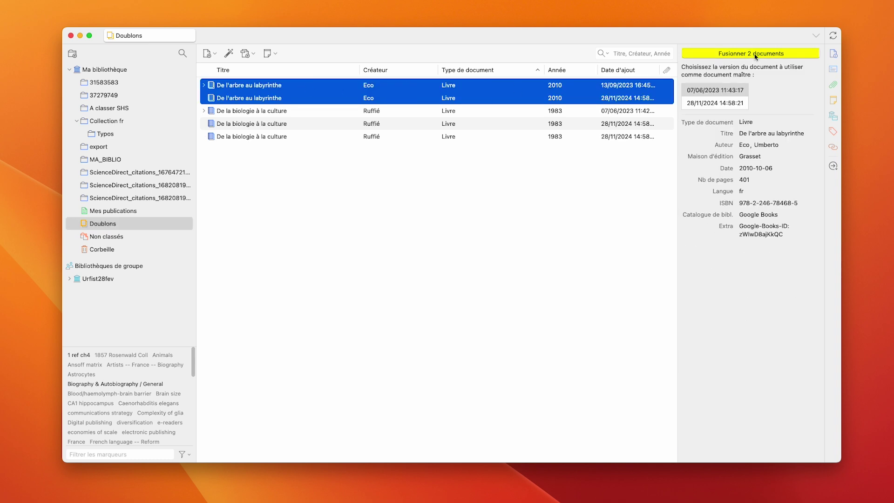
click(715, 54)
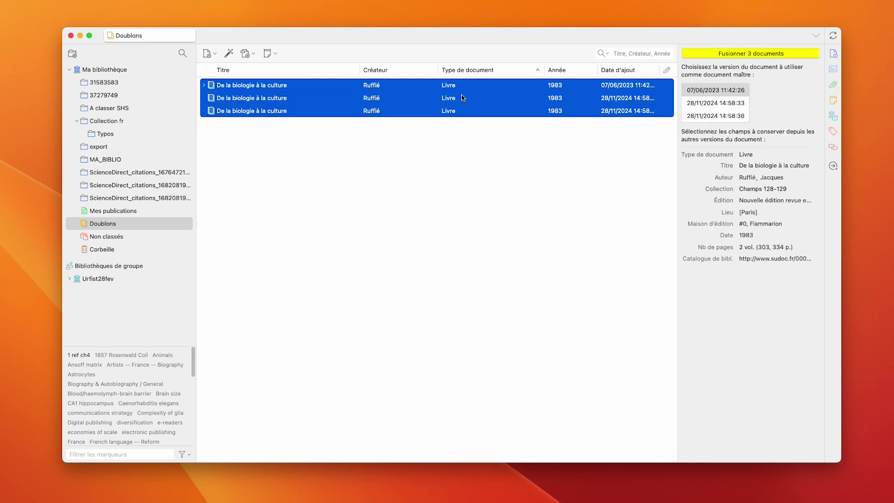
click(720, 54)
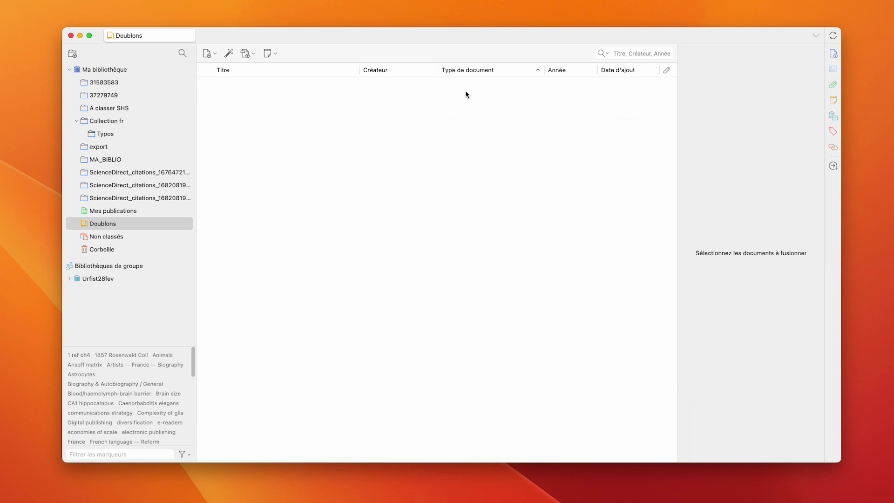
click(127, 70)
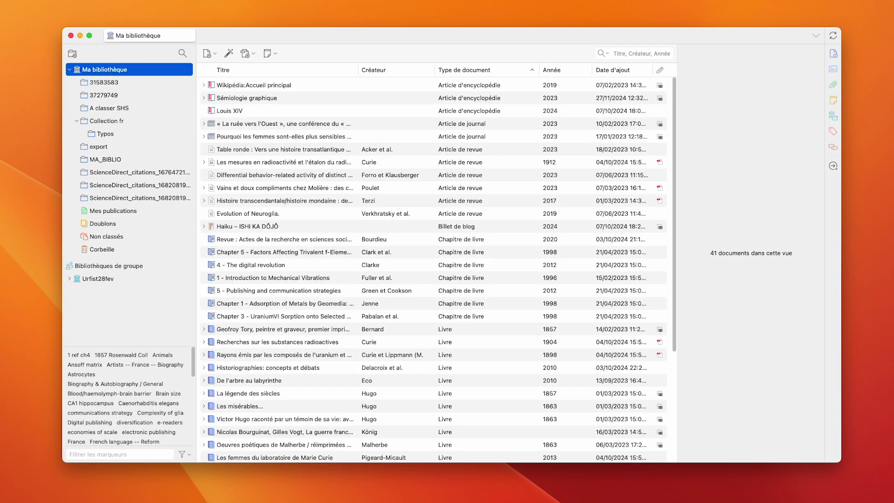